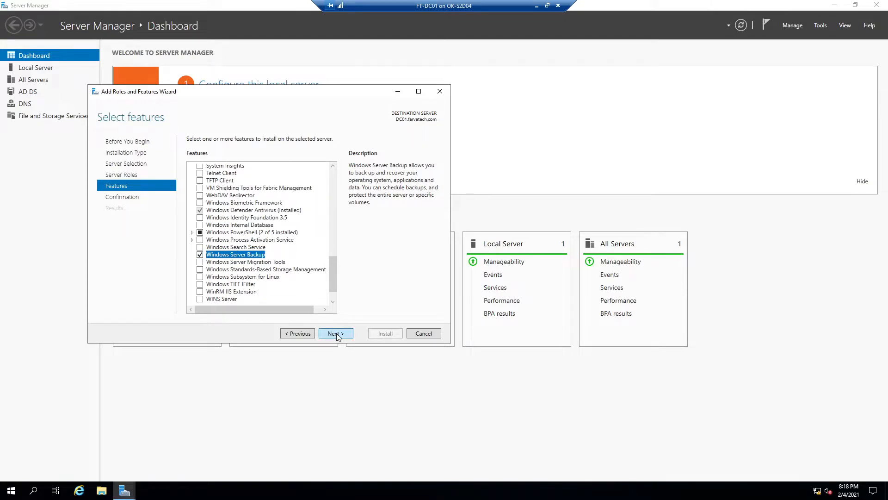
- Install the Windows Server Backup feature on the server, and close the wizard and Server Manager when finished
click(337, 334)
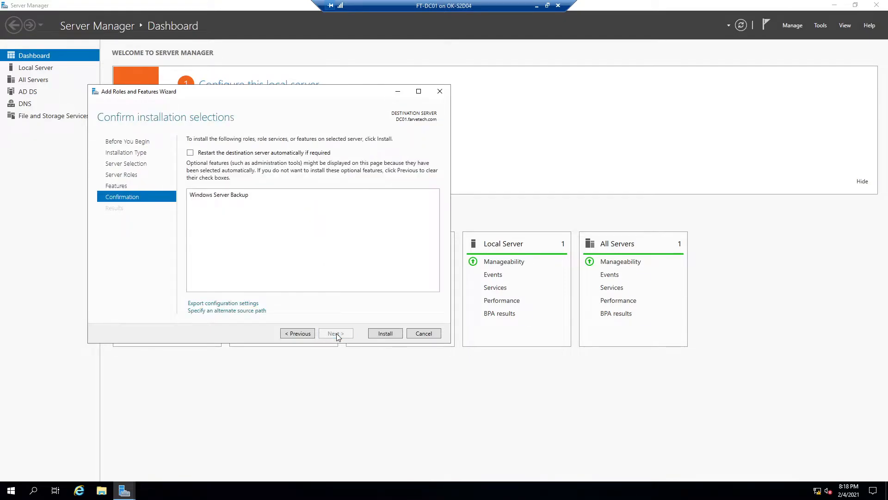
click(385, 333)
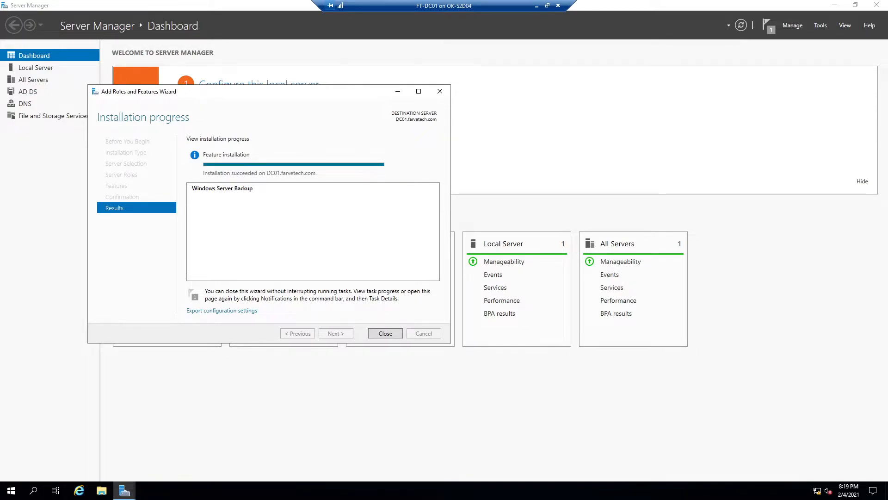
click(385, 333)
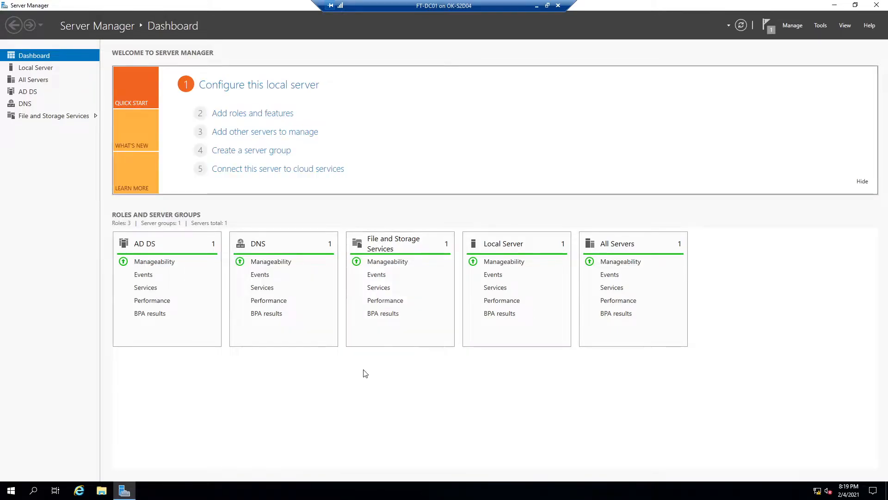
click(877, 5)
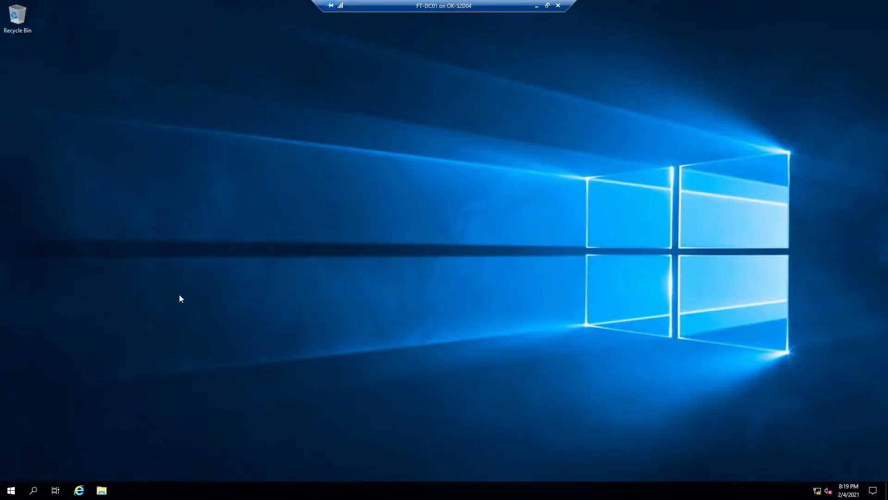
- Search for "backup" and open Windows Server Backup
click(11, 491)
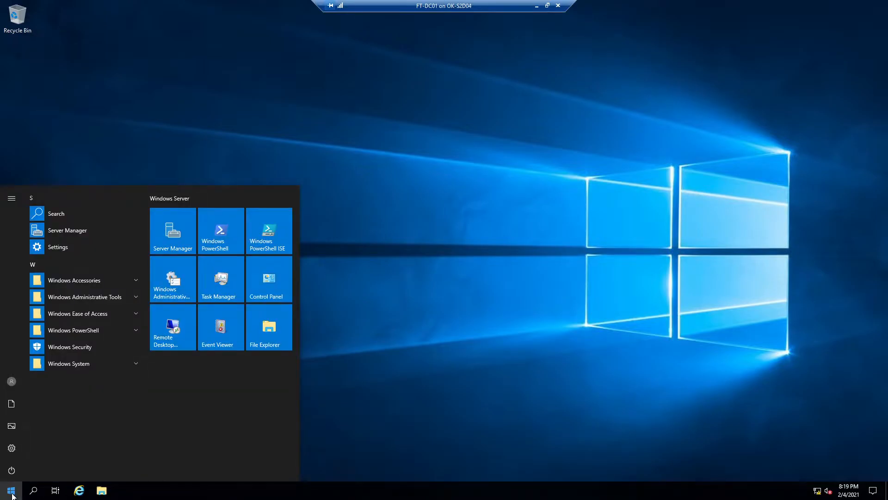
text(win)
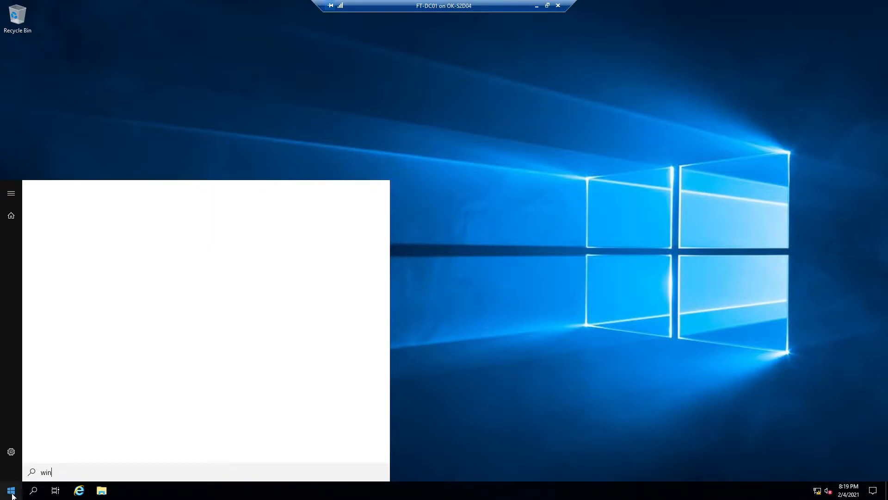
key(BackSpace)
key(BackSpace)
text(backup)
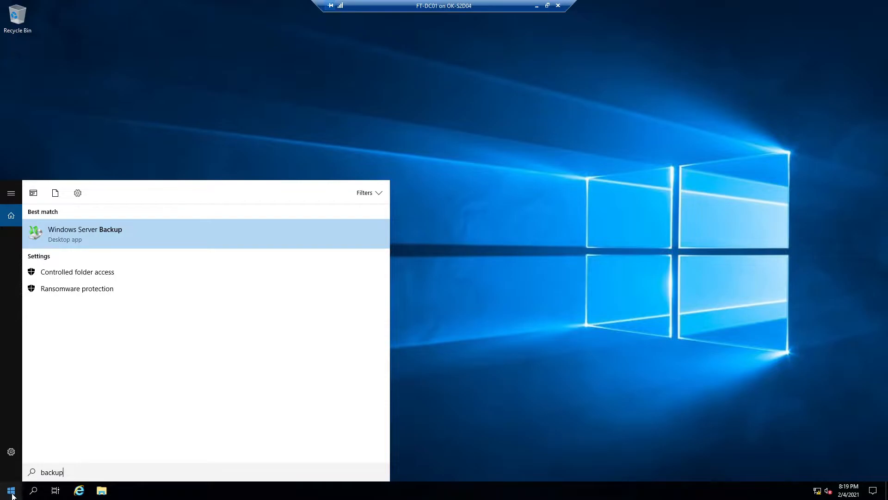
click(70, 234)
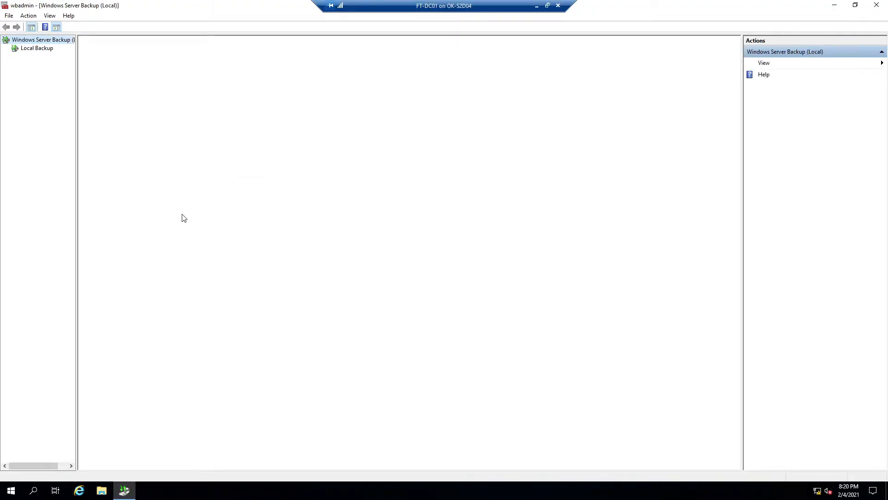
- Start a one-time backup from Local Backup using different options
click(31, 48)
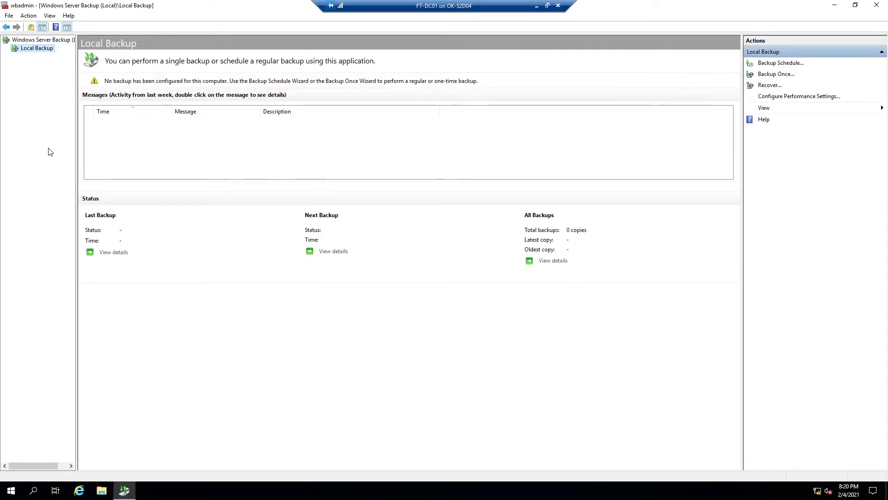
click(777, 75)
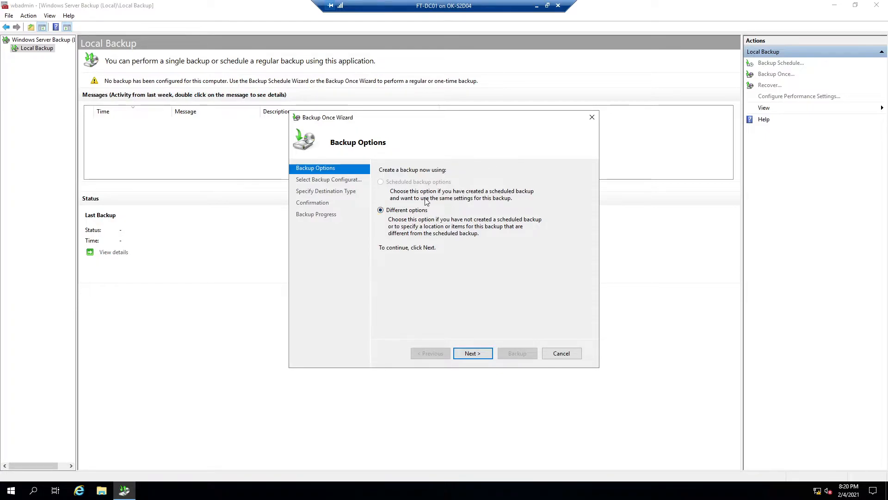
click(475, 354)
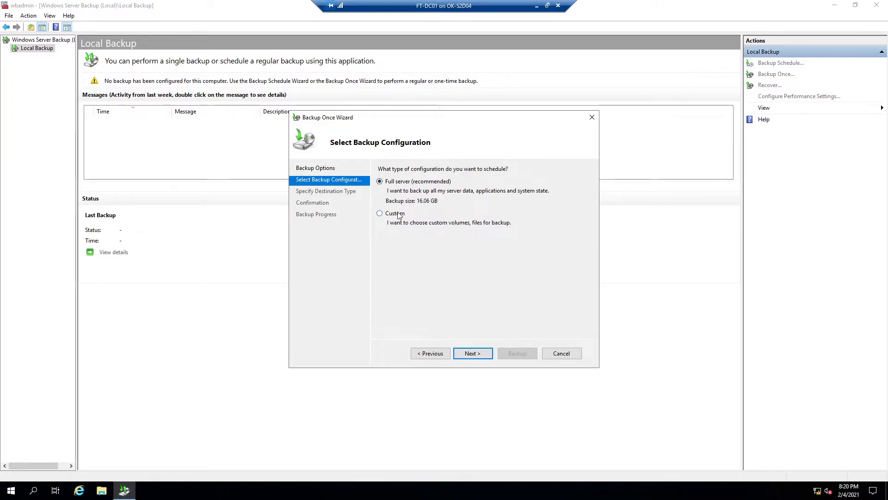
- Try a custom backup configuration with System state as the only backup item
click(380, 213)
click(471, 352)
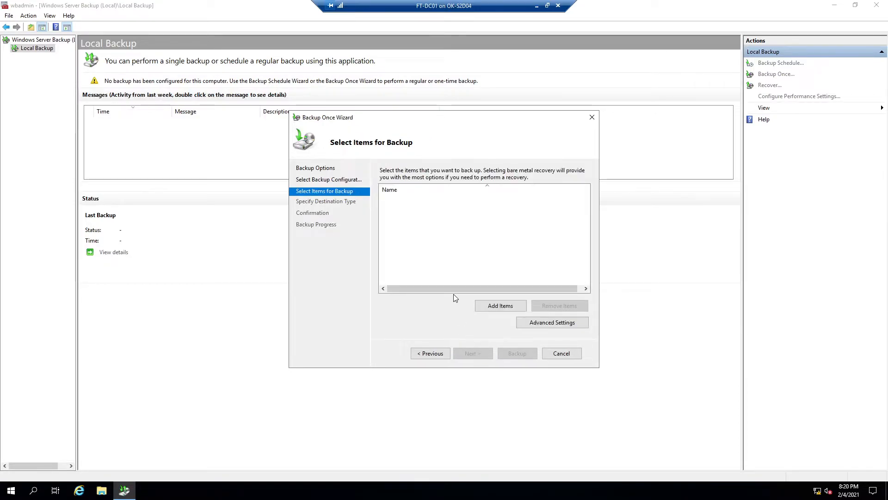
click(499, 306)
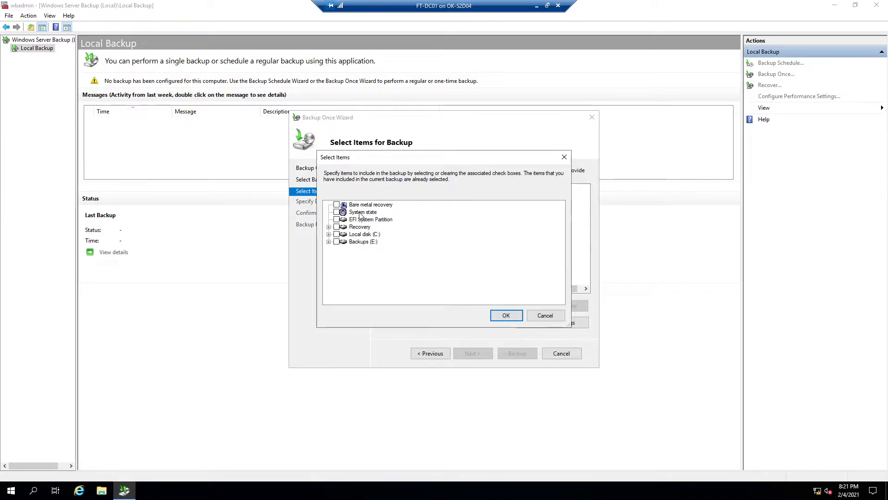
click(337, 212)
click(506, 315)
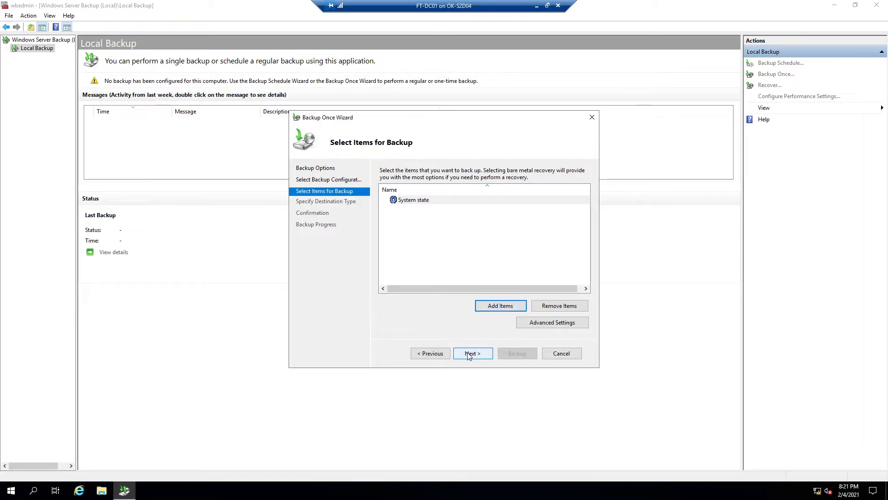
click(416, 209)
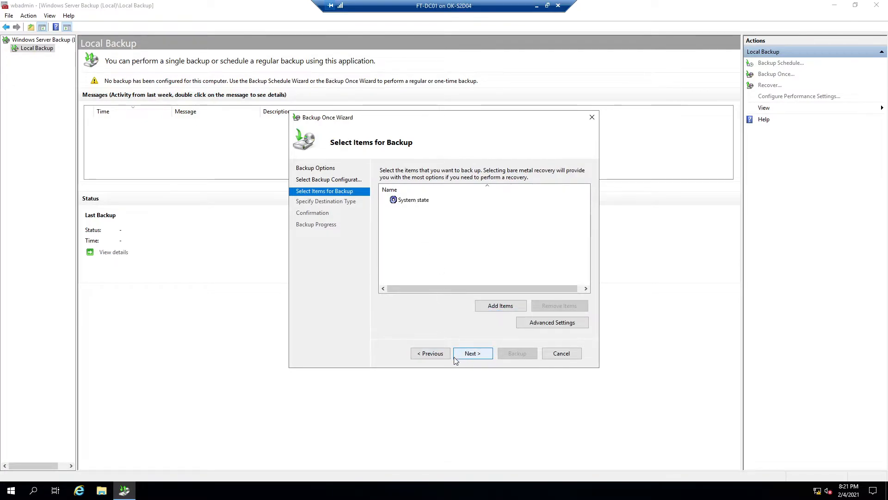
- Return to the backup configuration choice, select Full server (recommended), and continue to the destination type
click(432, 355)
click(400, 182)
click(473, 353)
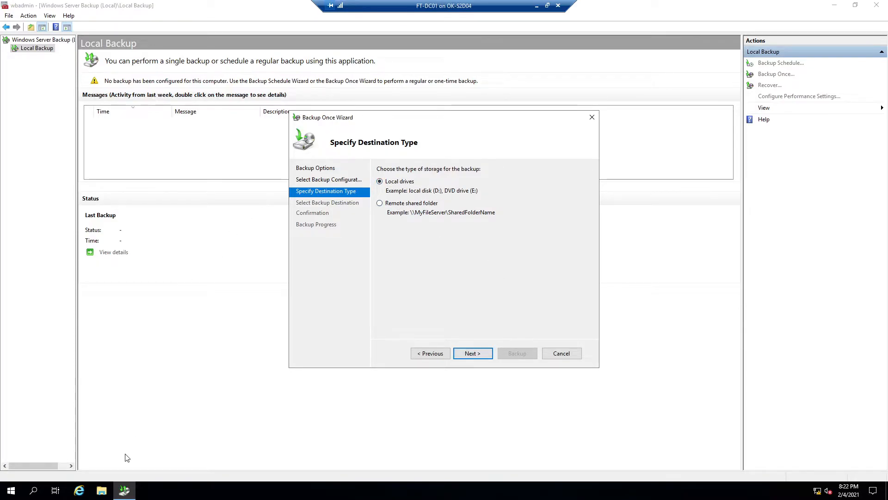
- Check the Backups (E:) drive's capacity and free space in File Explorer, and close the window
click(102, 491)
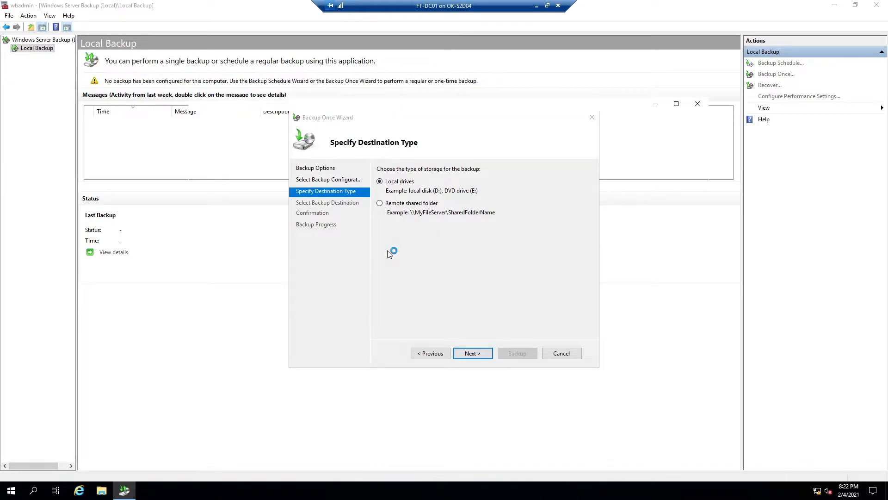
click(221, 211)
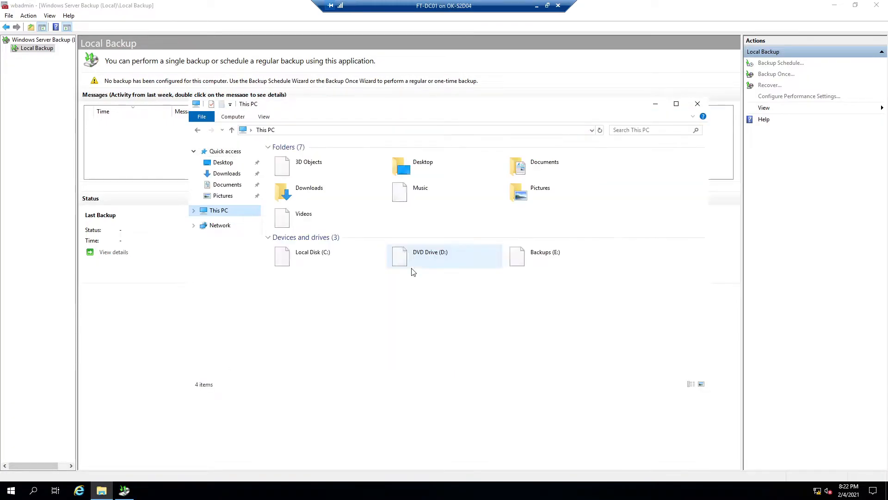
click(551, 266)
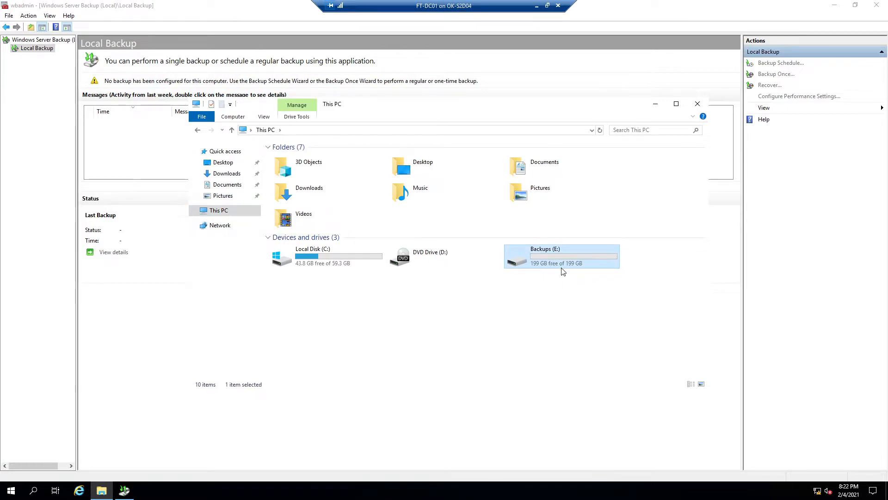
click(698, 107)
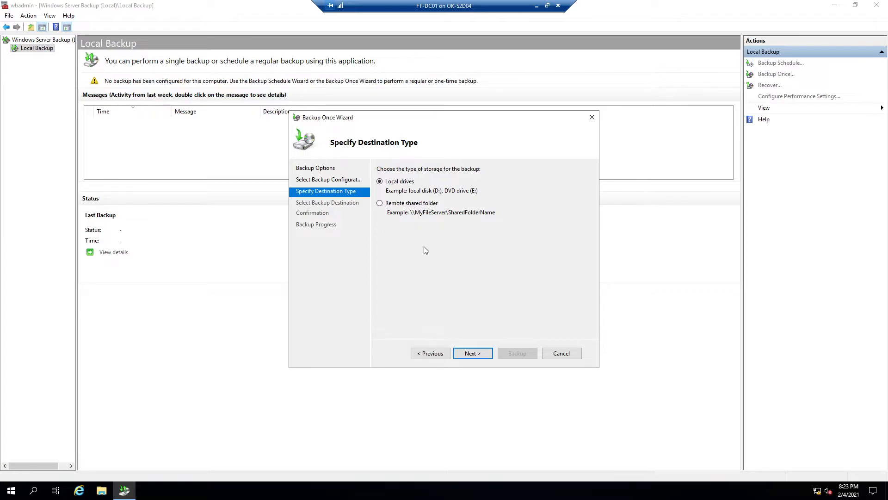
- View the location and access control settings for a remote shared folder destination, and return to the destination type choice
click(421, 204)
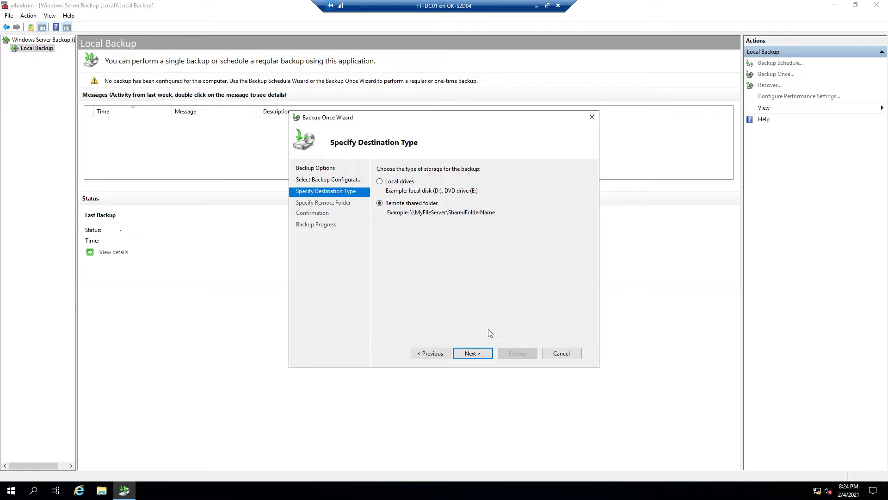
click(476, 359)
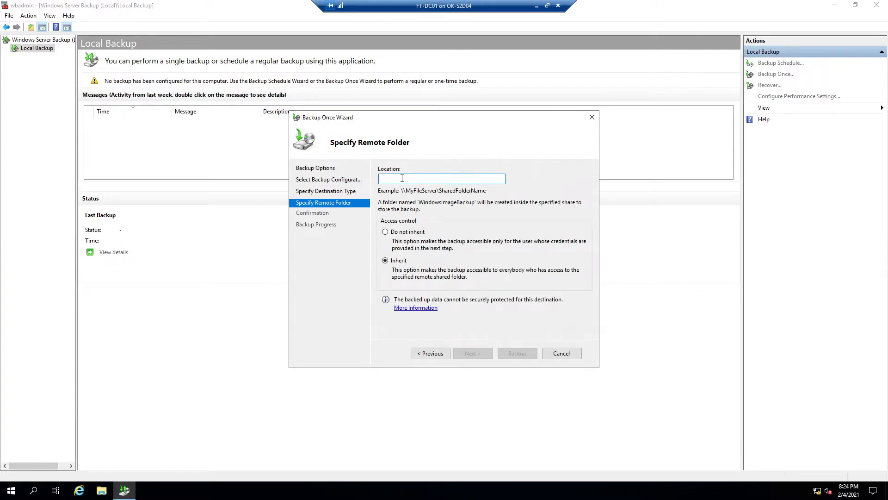
click(430, 353)
- Run the full server backup to the local Backups (E:) volume, excluding that volume from the backup items, and close the completed wizard
click(414, 182)
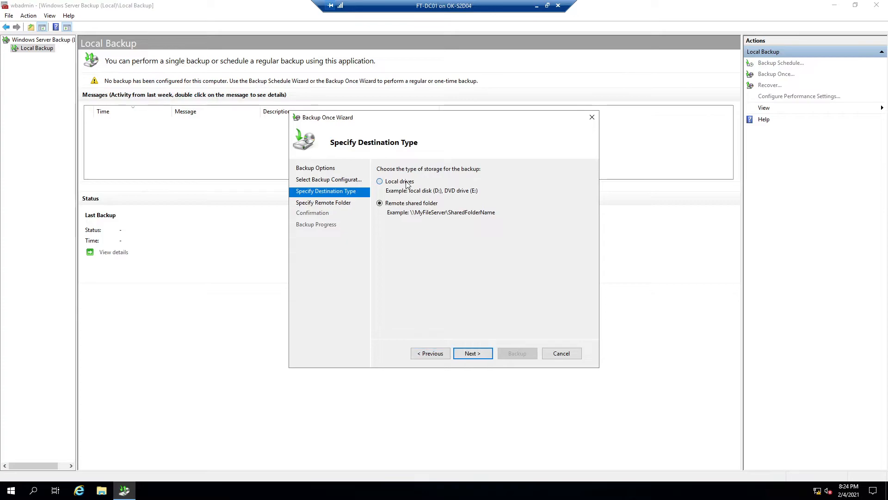
click(472, 353)
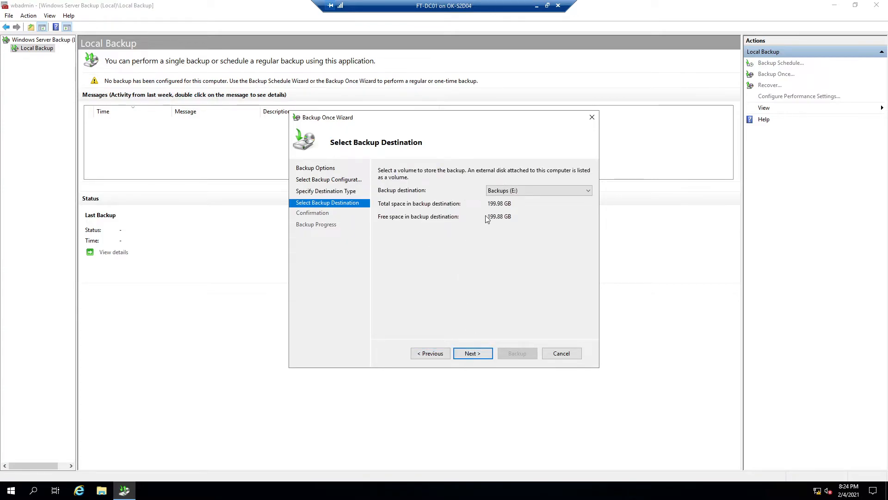
click(475, 356)
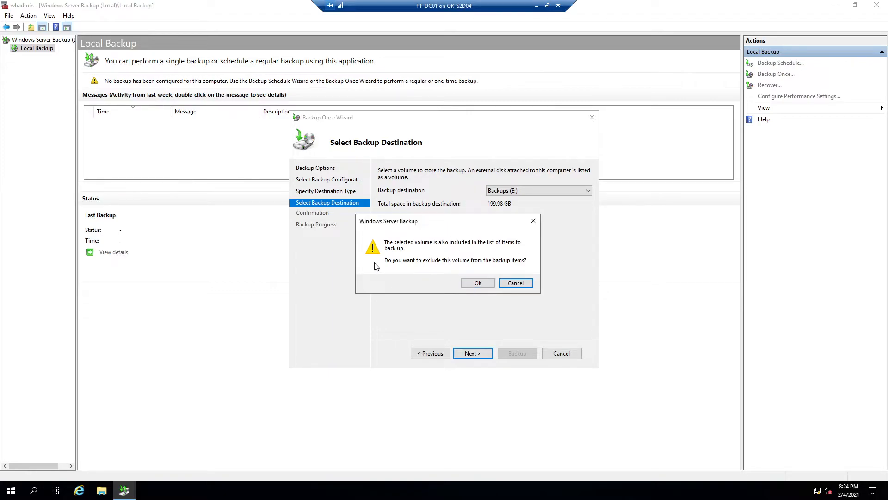
click(480, 287)
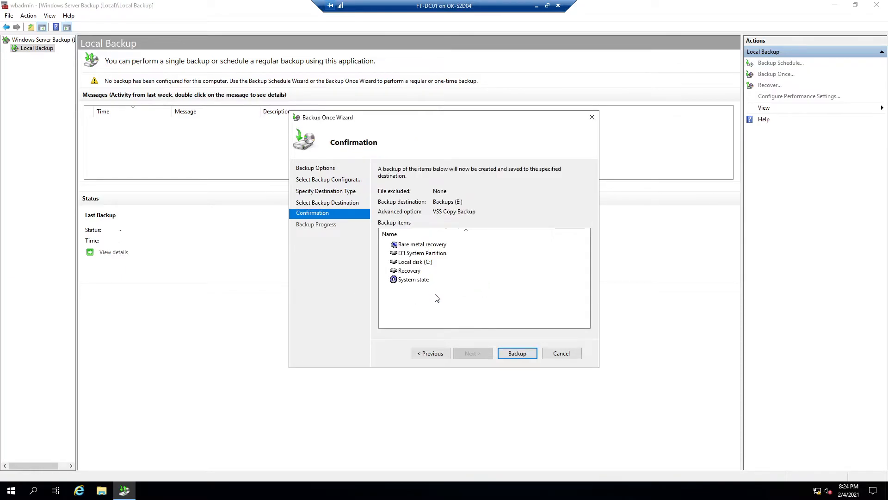
click(517, 354)
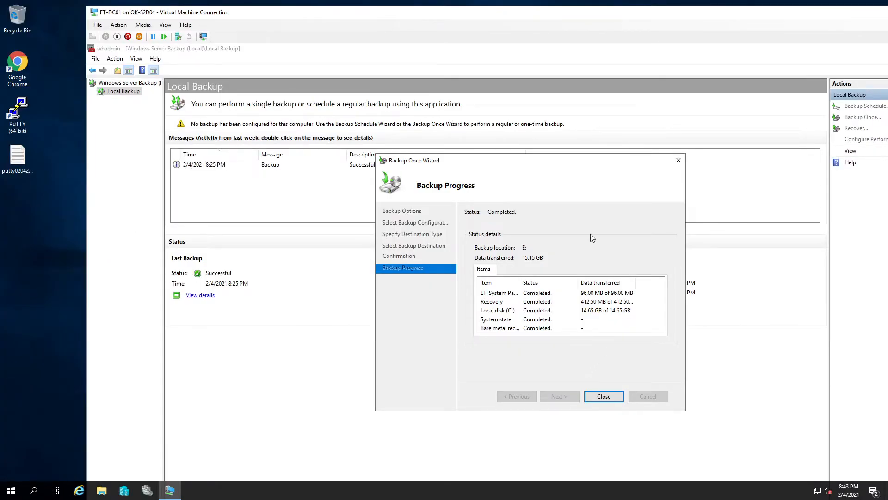
click(607, 399)
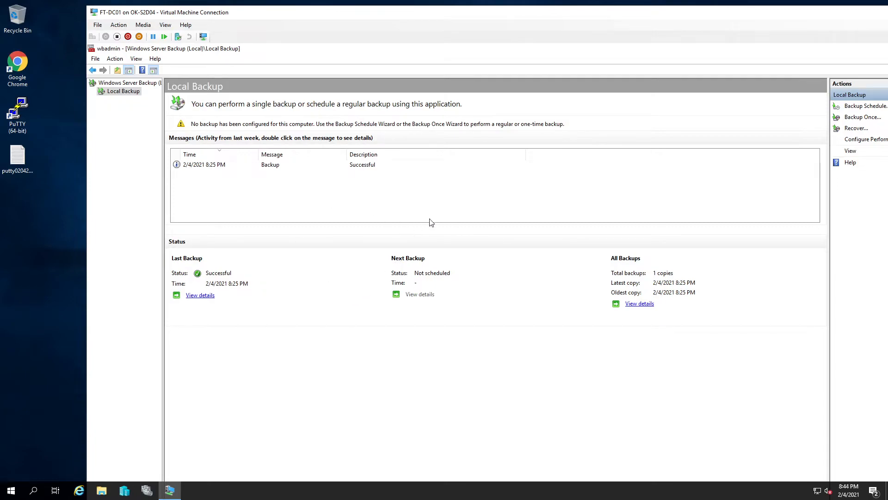
- Maximize the FT-DC01 virtual machine connection to full screen and close Windows Server Backup
drag(486, 22, 442, 19)
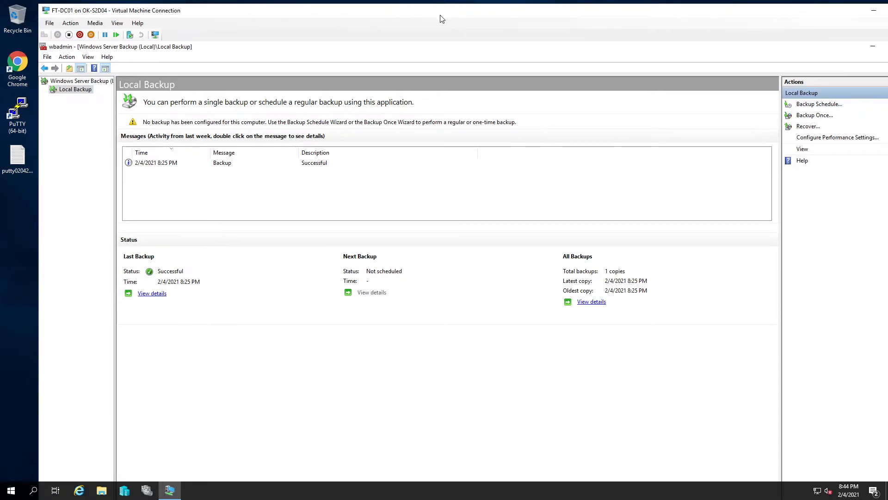
double_click(440, 18)
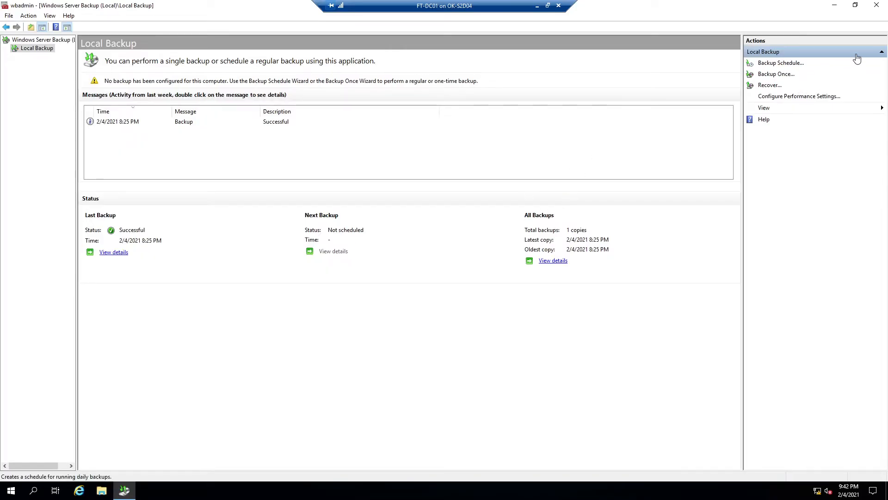
click(880, 8)
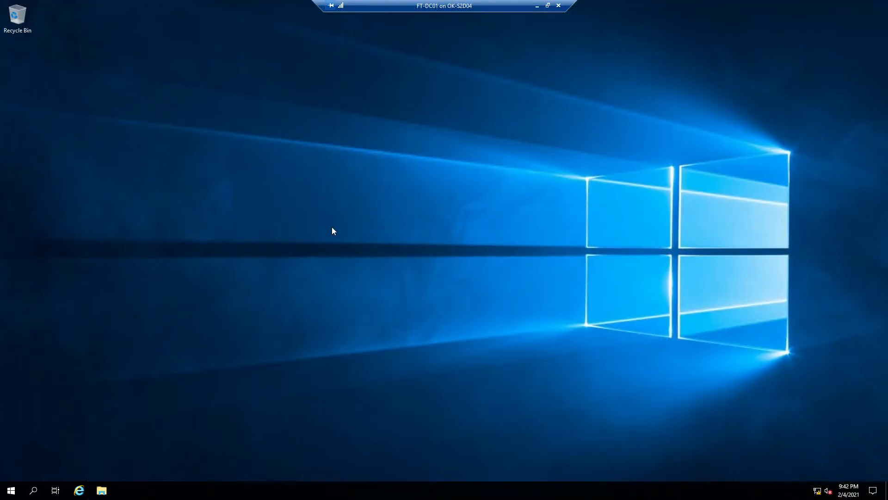
- Shut down the server with the reason Other (Unplanned), and boot the FT-DC01 virtual machine from the installation DVD
right_click(15, 494)
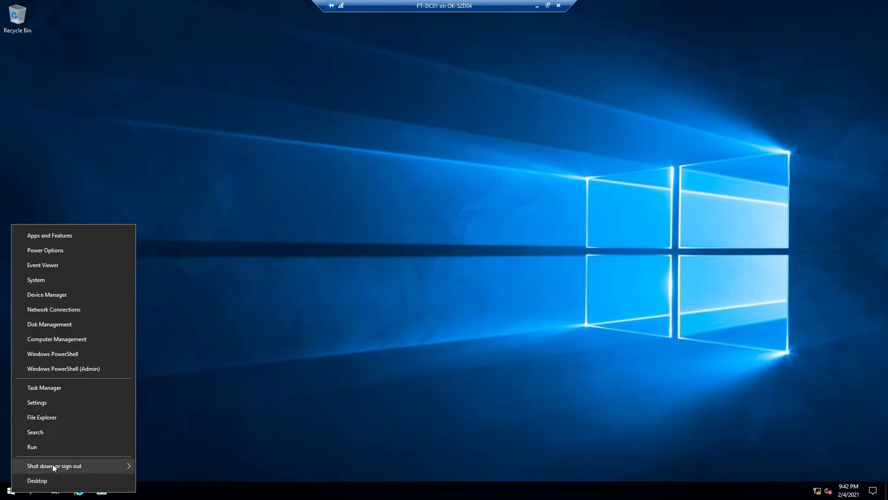
mouse_move(128, 465)
click(159, 465)
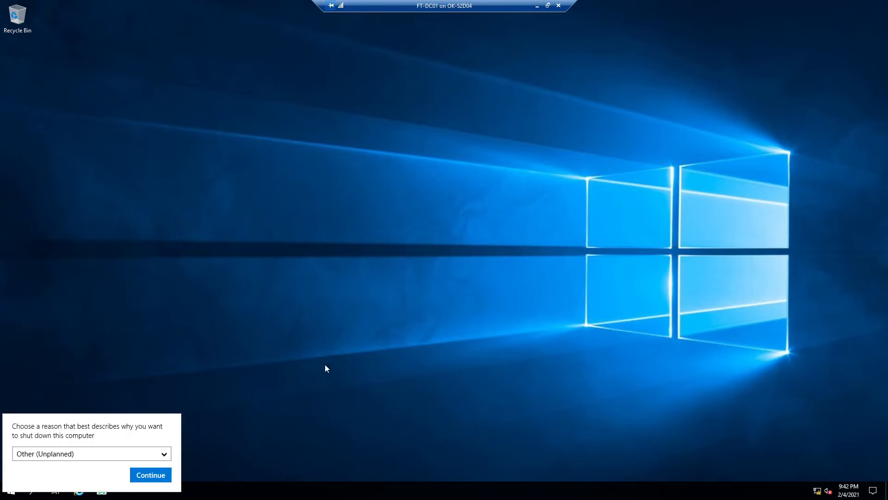
click(151, 475)
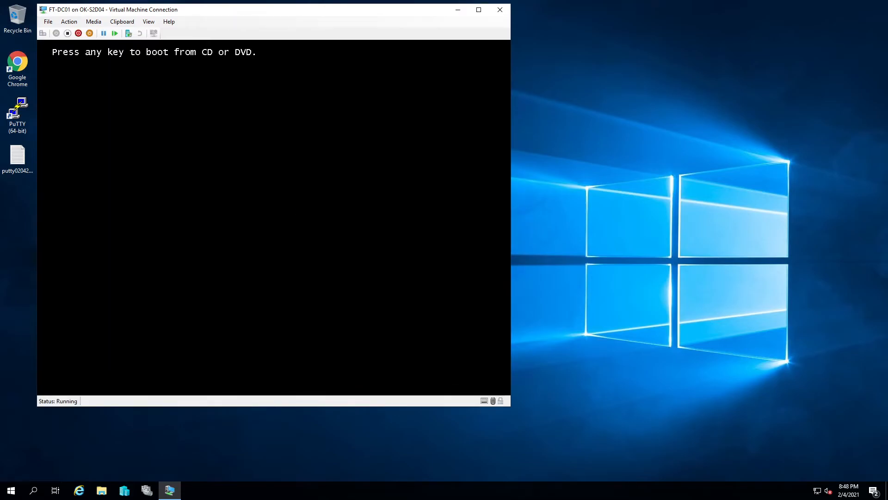
key(Return)
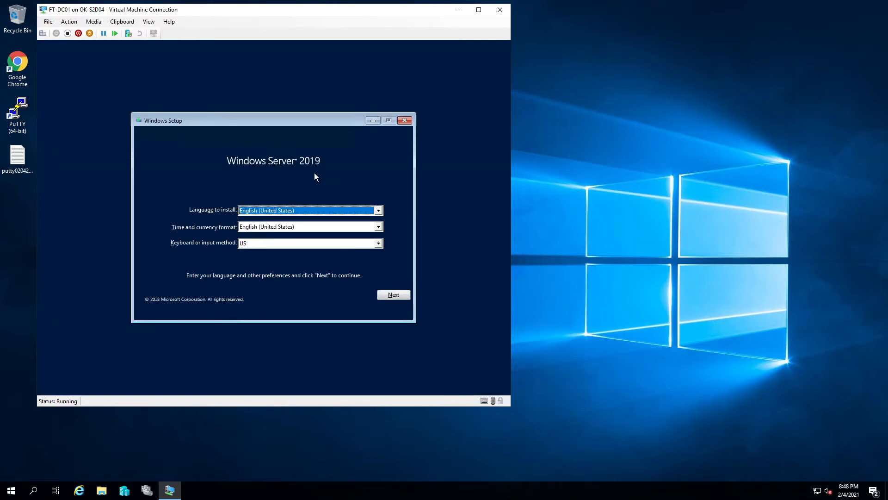
- Enter the repair environment from Windows Setup and start System Image Recovery for the Windows Server installation
click(392, 296)
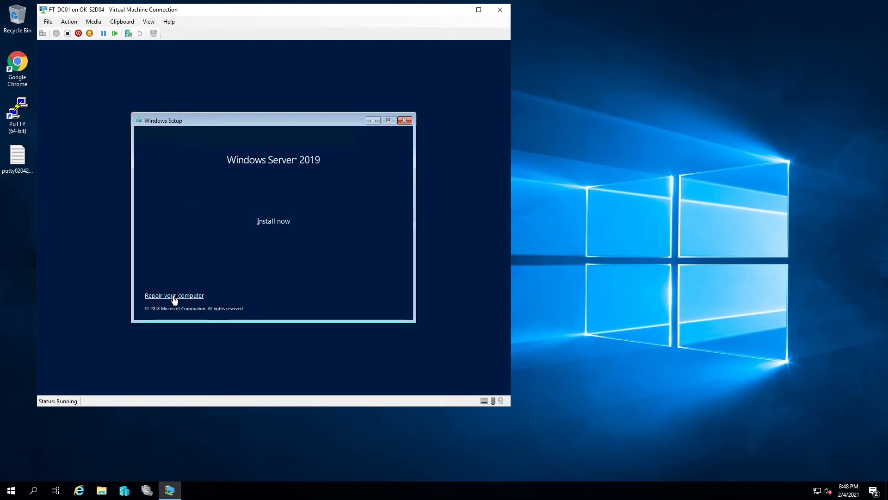
click(190, 296)
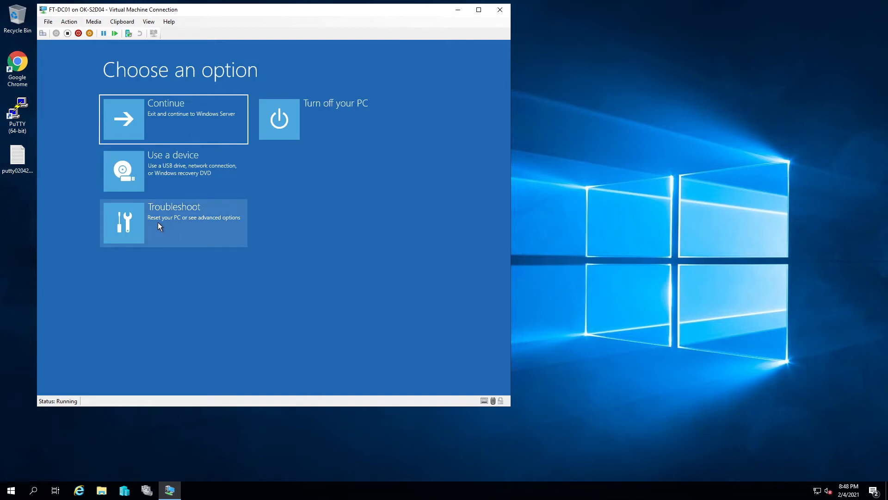
click(139, 219)
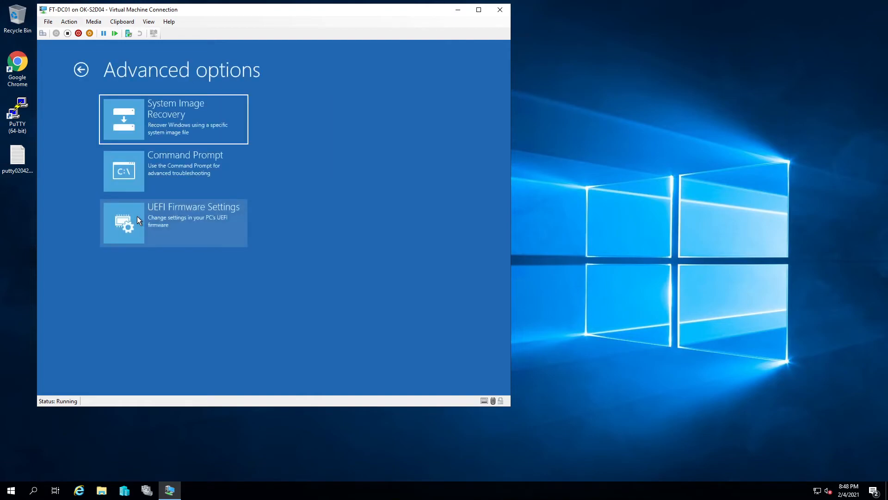
click(139, 134)
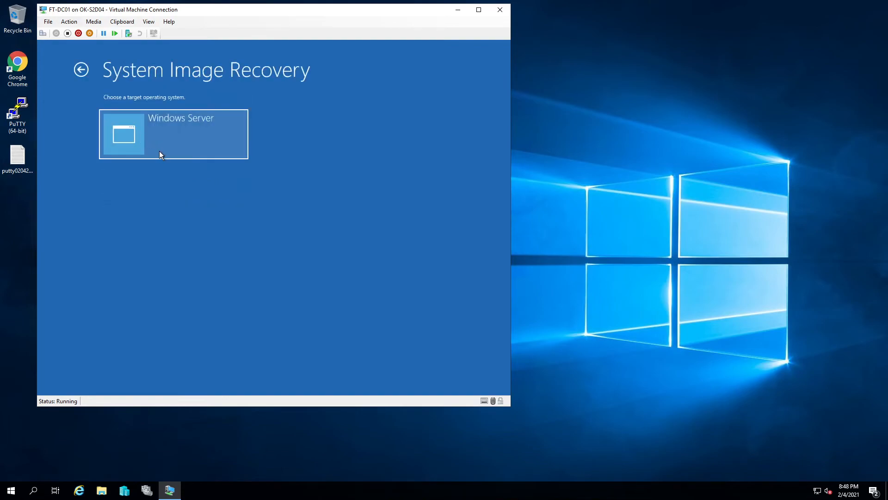
click(162, 146)
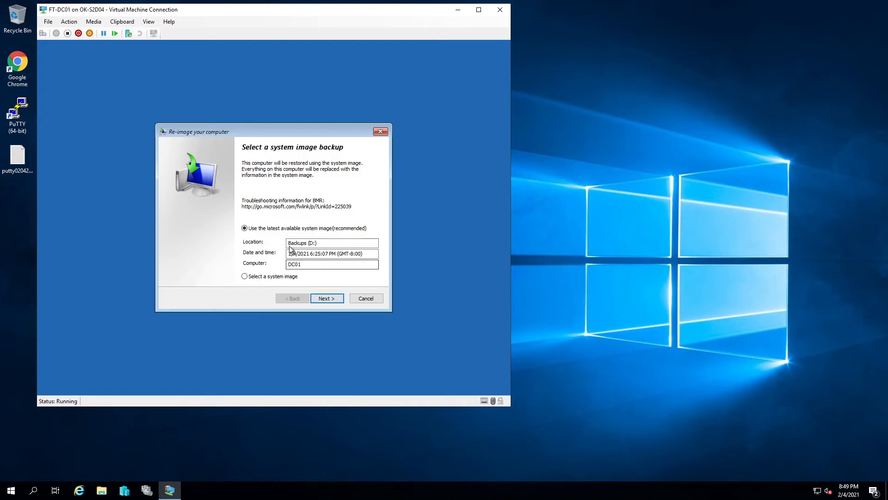
- View the manual system image selection with the Backups (D:) location and its advanced network and driver options, and return to the image choice
click(278, 280)
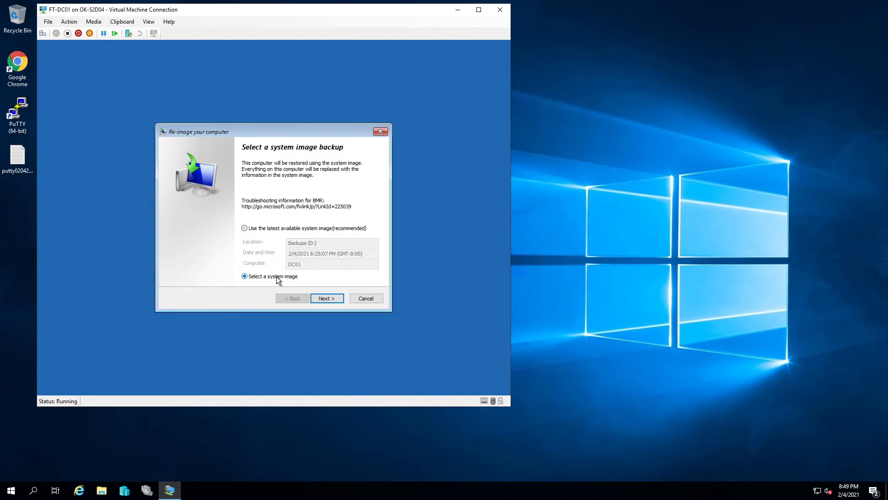
click(323, 299)
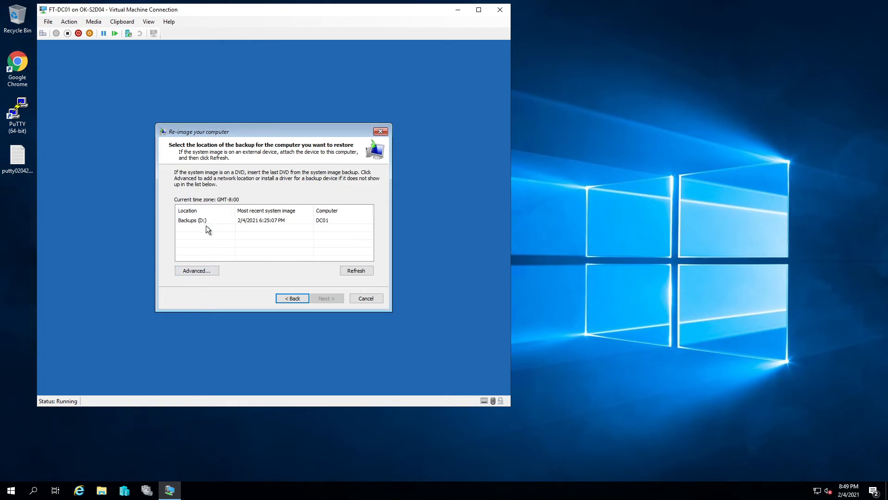
click(206, 220)
click(202, 271)
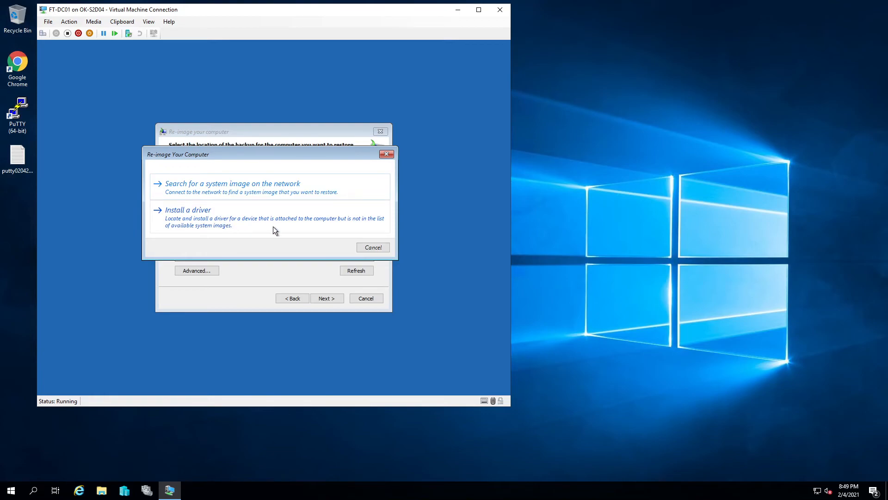
click(362, 251)
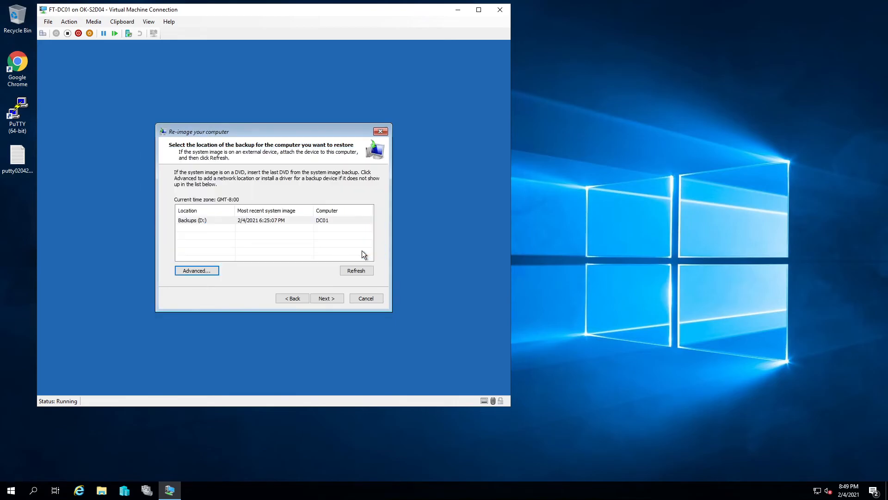
click(293, 299)
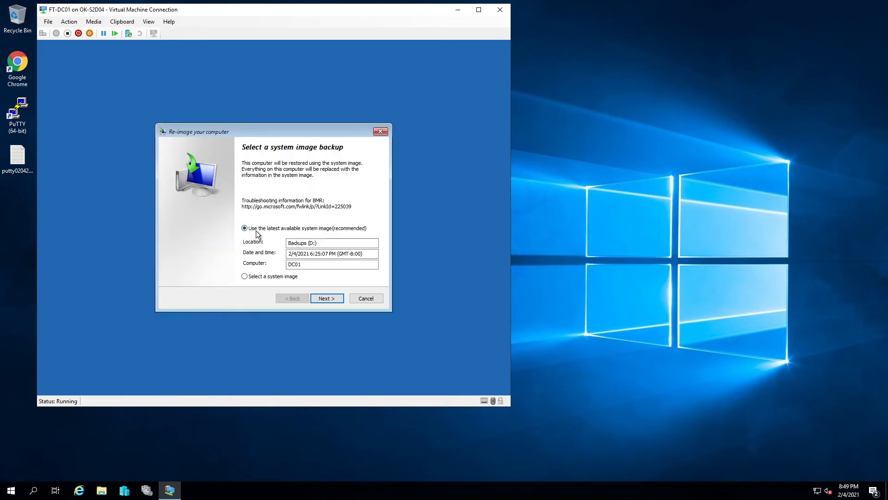
- Advance the re-image with the latest available system image, without formatting and repartitioning disks, up to the final data replacement confirmation
click(324, 298)
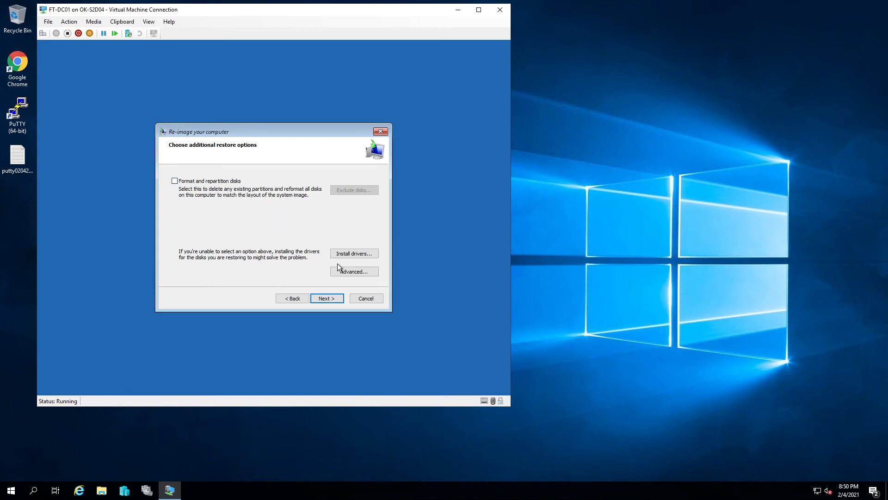
click(336, 298)
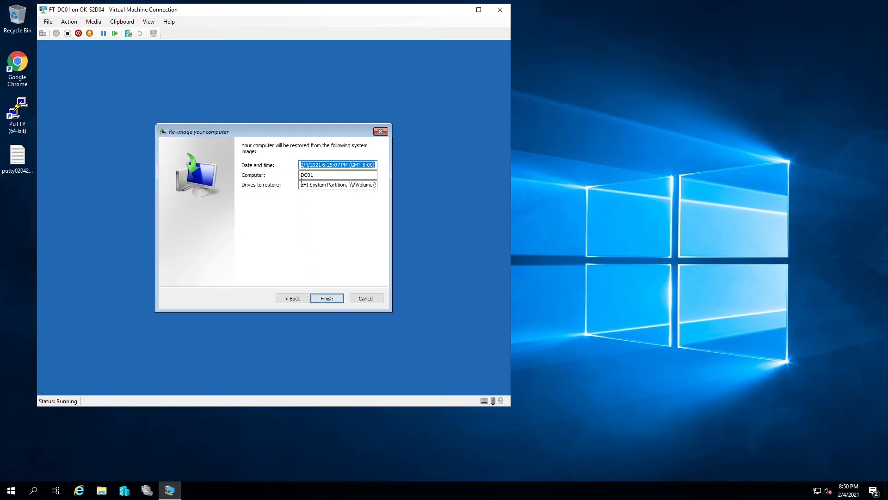
click(328, 298)
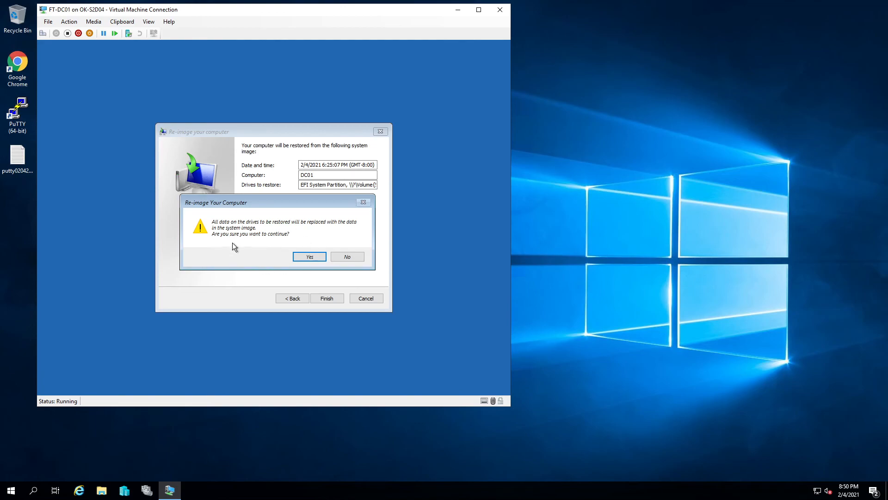
- Decline the data replacement, cancel the re-image wizard and turn off the PC from the recovery options
click(348, 257)
click(370, 299)
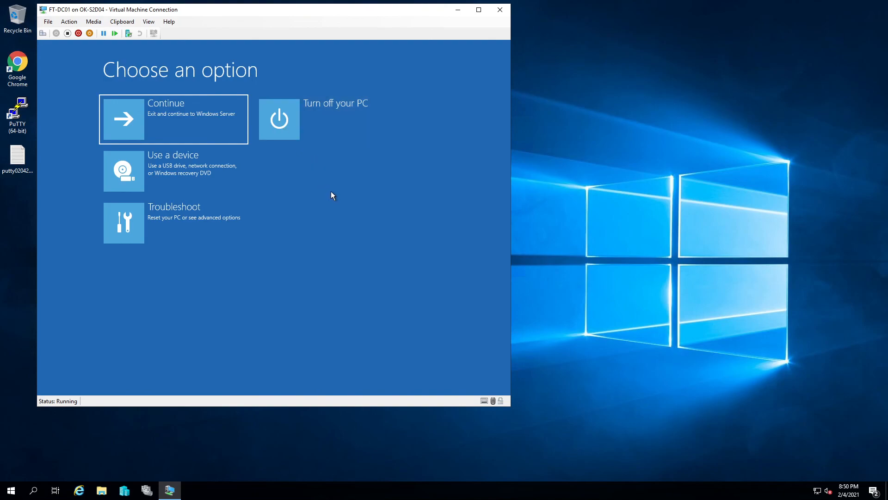
click(297, 131)
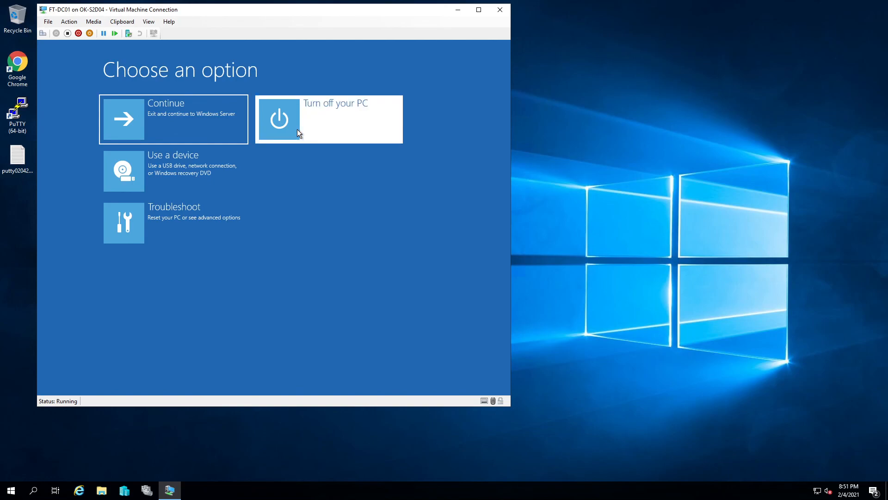